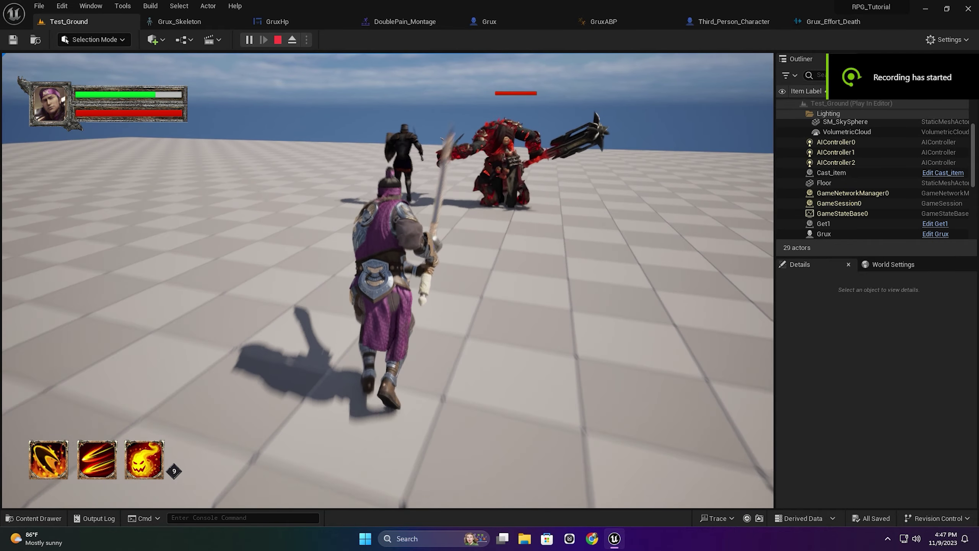
# Hit the Grux enemies with lightning (1) and a sword swing (a), then end the play session
pyautogui.press('1')
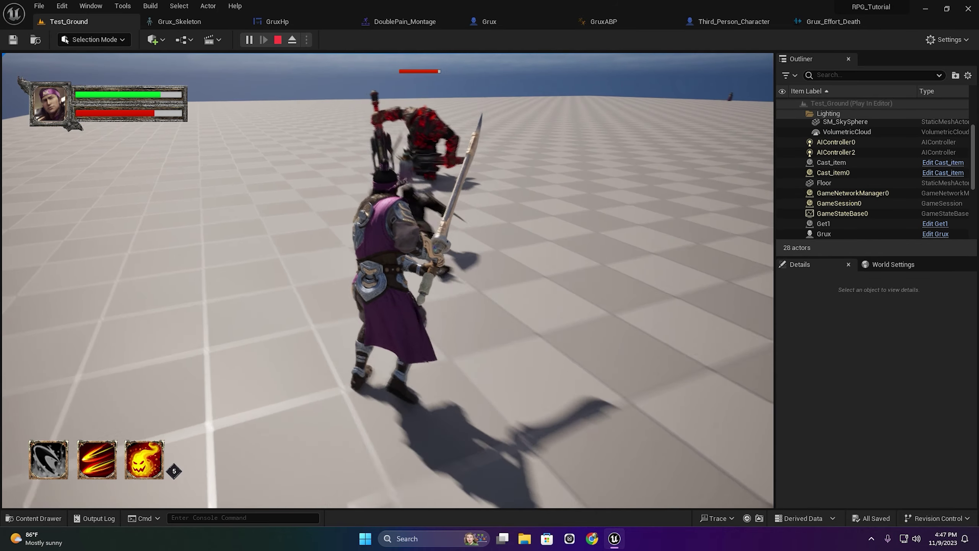
pyautogui.press('a')
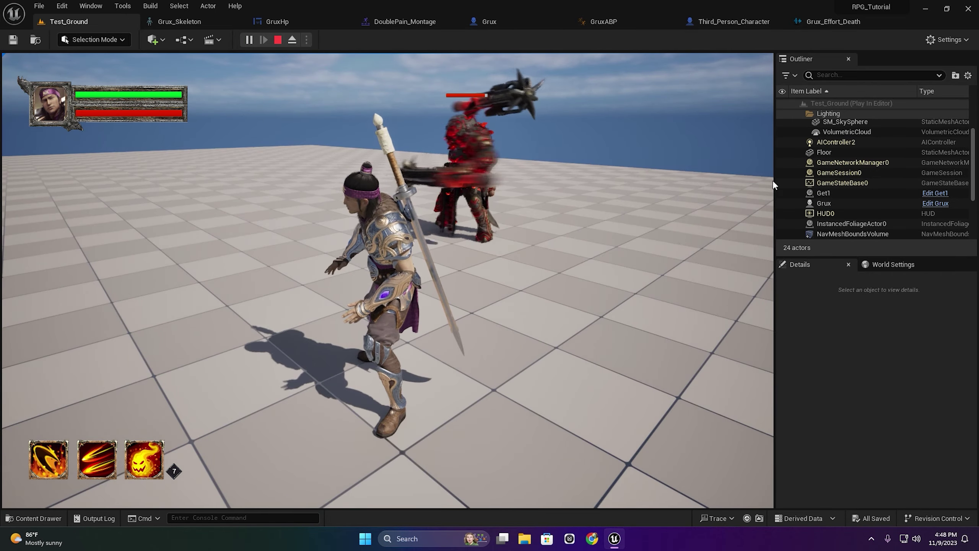
pyautogui.press('Escape')
# In the Content Drawer, climb the breadcrumbs back up to the top-level Content folder
pyautogui.click(38, 518)
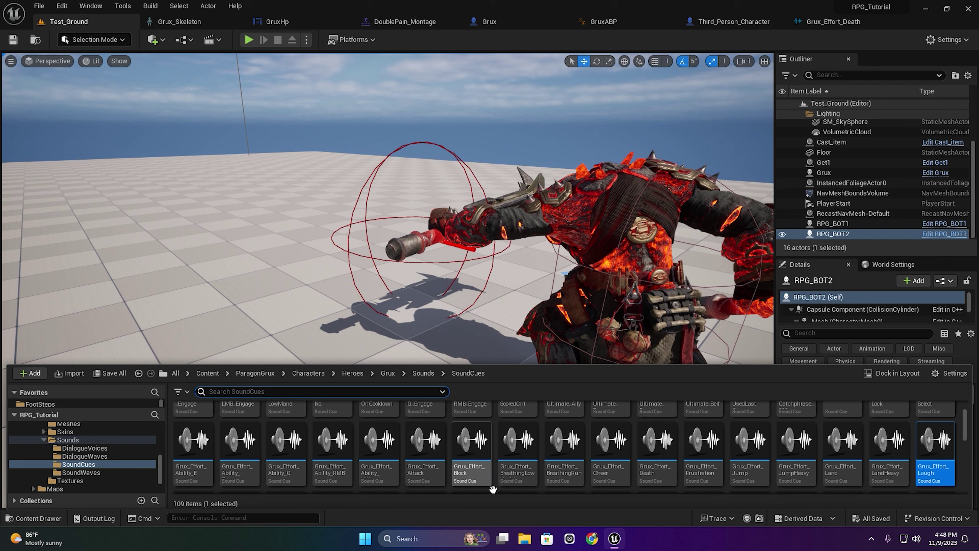
pyautogui.click(387, 374)
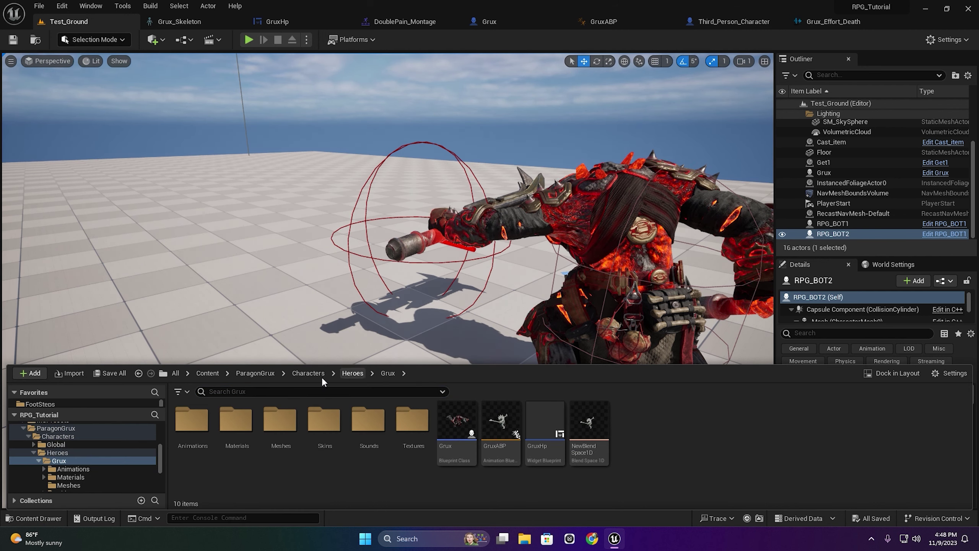
pyautogui.click(311, 374)
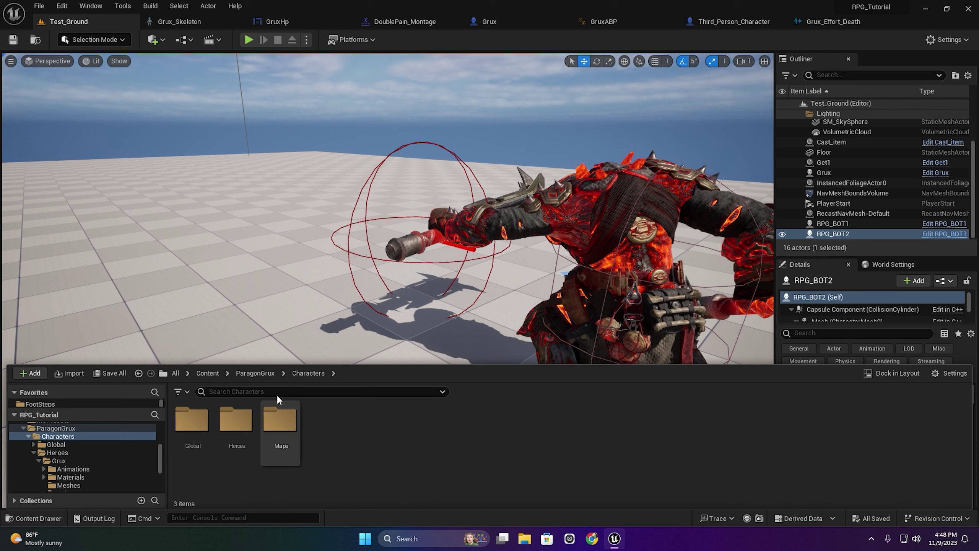
pyautogui.click(256, 373)
pyautogui.click(207, 373)
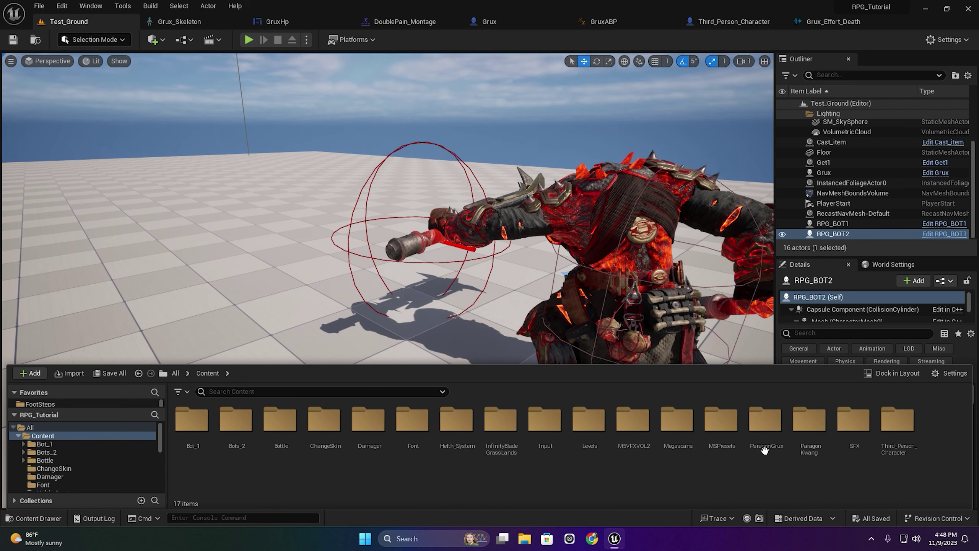
# Open ParagonGrux > Characters > Heroes > Grux and reopen the Content Drawer at that folder
pyautogui.doubleClick(748, 439)
pyautogui.doubleClick(192, 420)
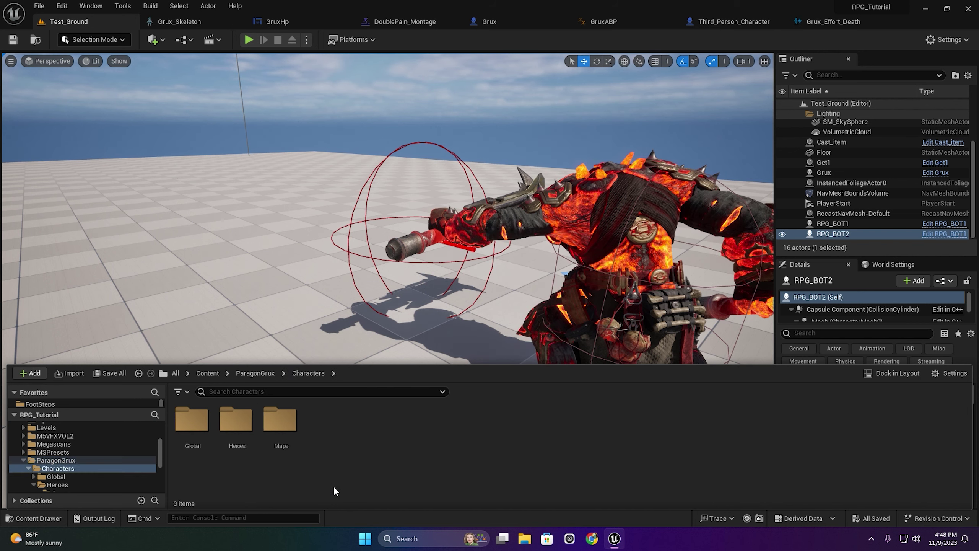
pyautogui.doubleClick(237, 422)
pyautogui.doubleClick(191, 429)
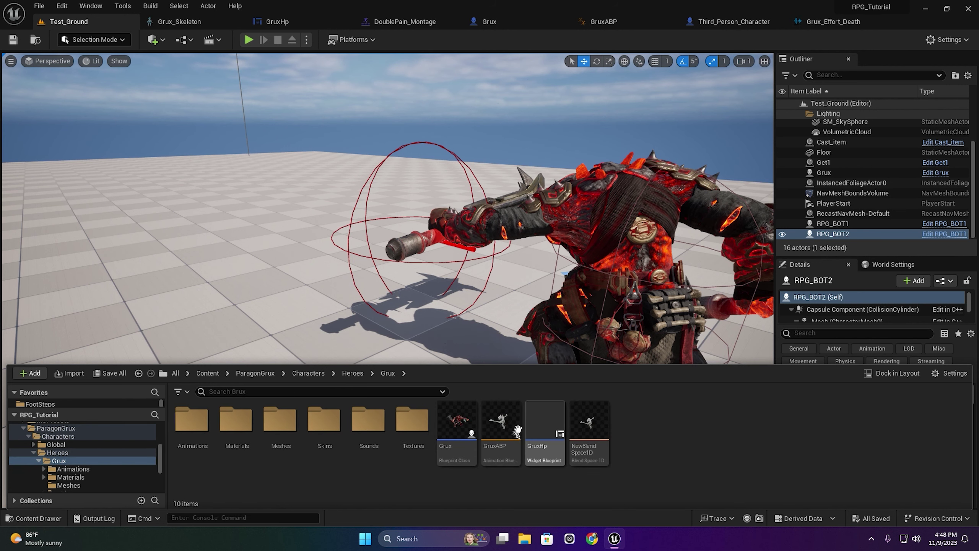
pyautogui.click(39, 6)
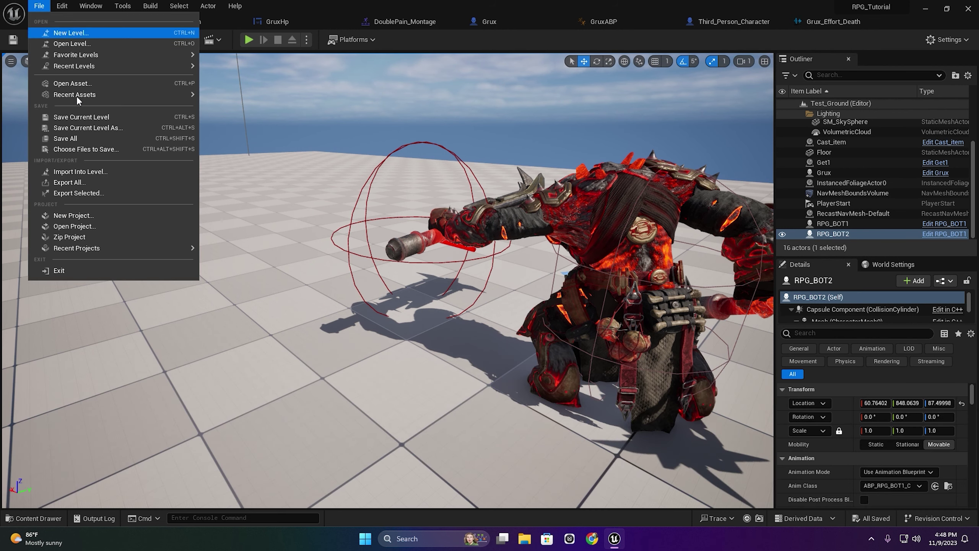
pyautogui.click(84, 138)
pyautogui.click(42, 519)
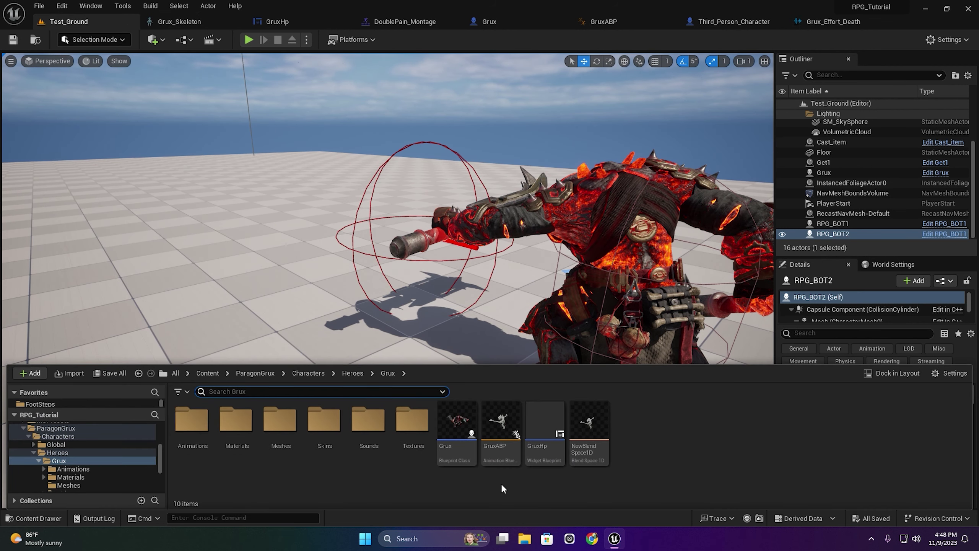
# Duplicate the Grux blueprint and name the copy Grux1
pyautogui.click(454, 409)
pyautogui.rightClick(454, 409)
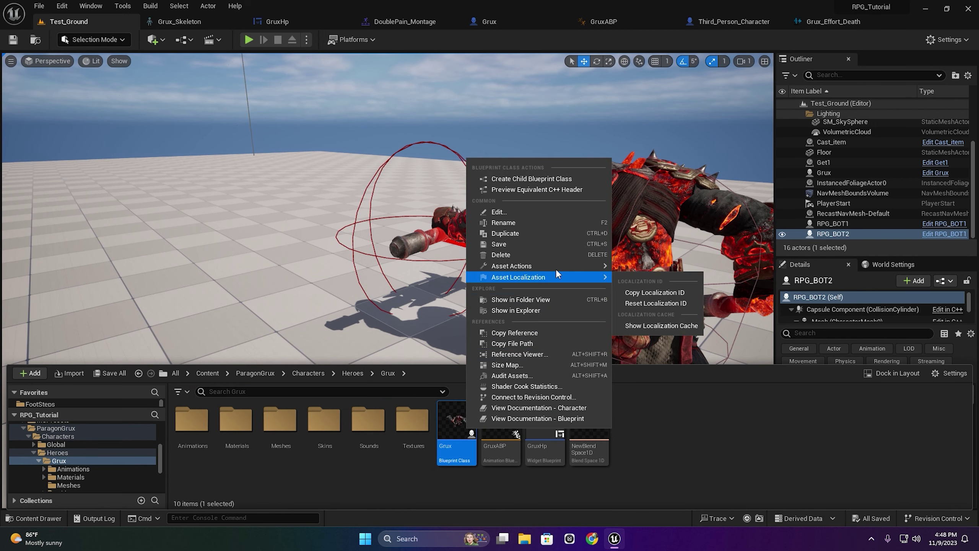
pyautogui.click(541, 233)
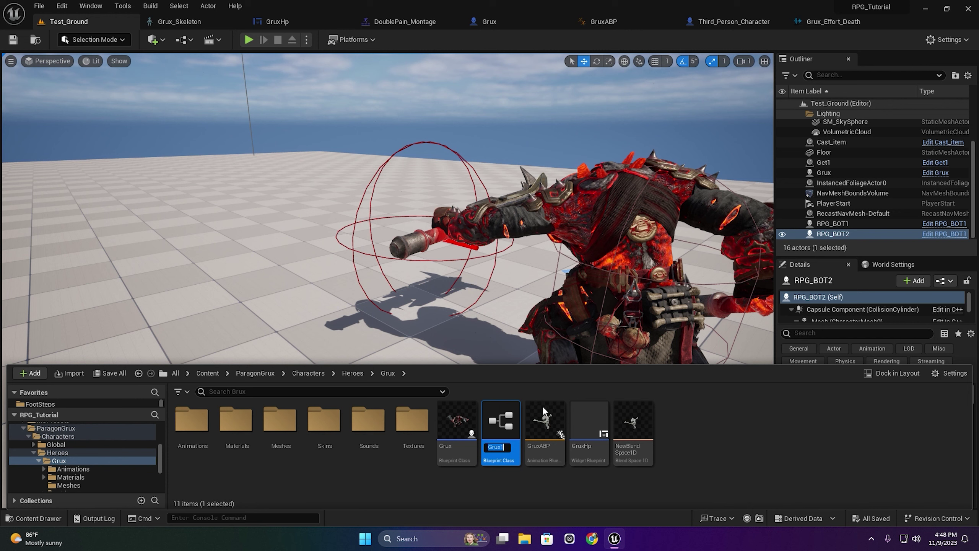
pyautogui.press('Return')
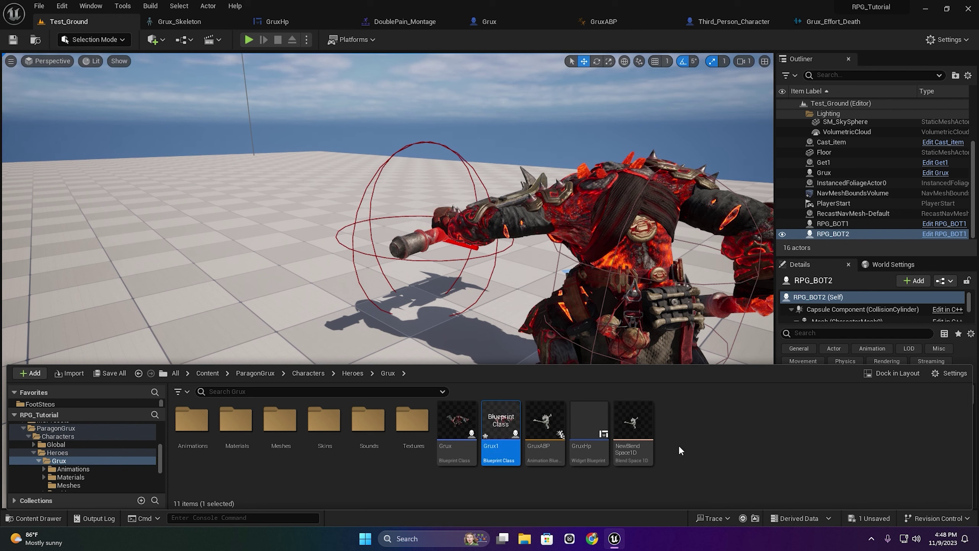
# Open the Grux1 blueprint in the Blueprint editor
pyautogui.click(453, 435)
pyautogui.rightClick(453, 435)
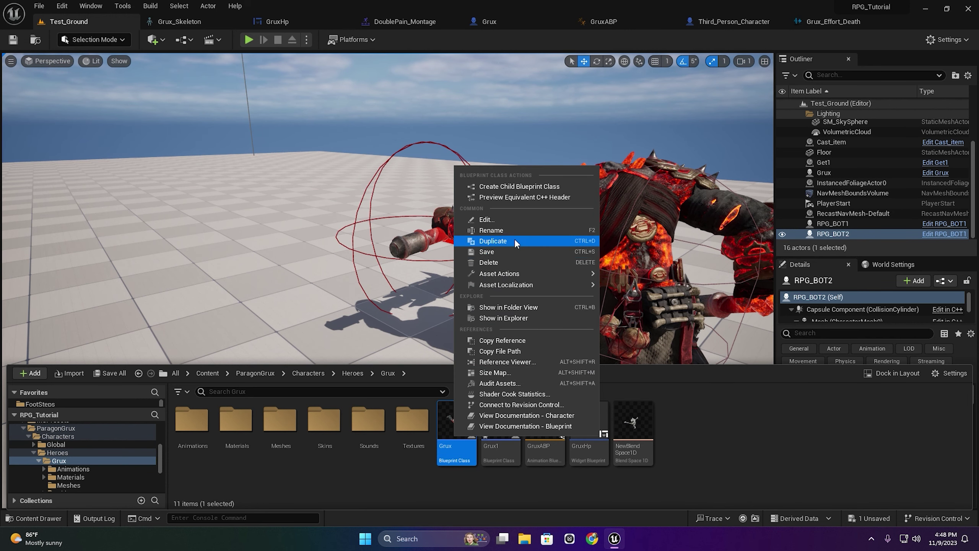
pyautogui.click(489, 422)
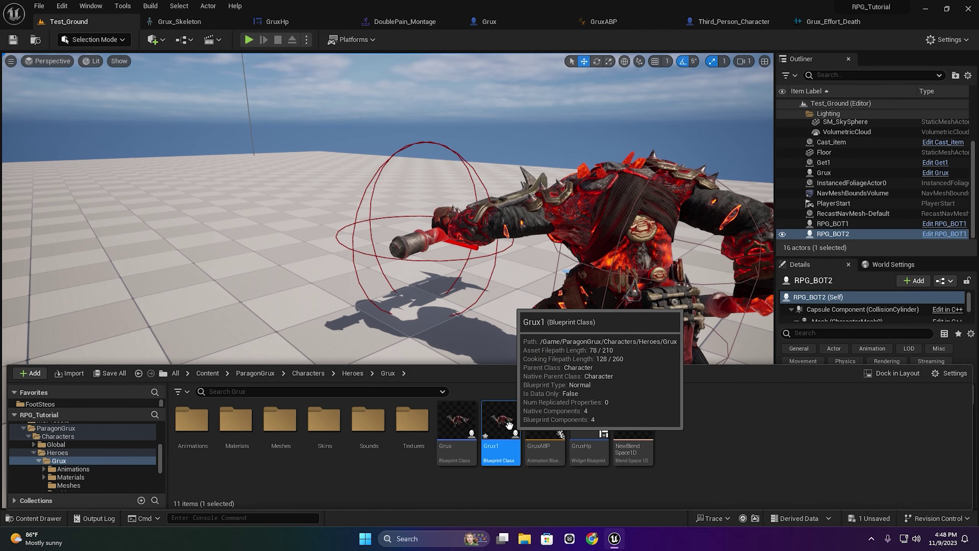
pyautogui.doubleClick(500, 420)
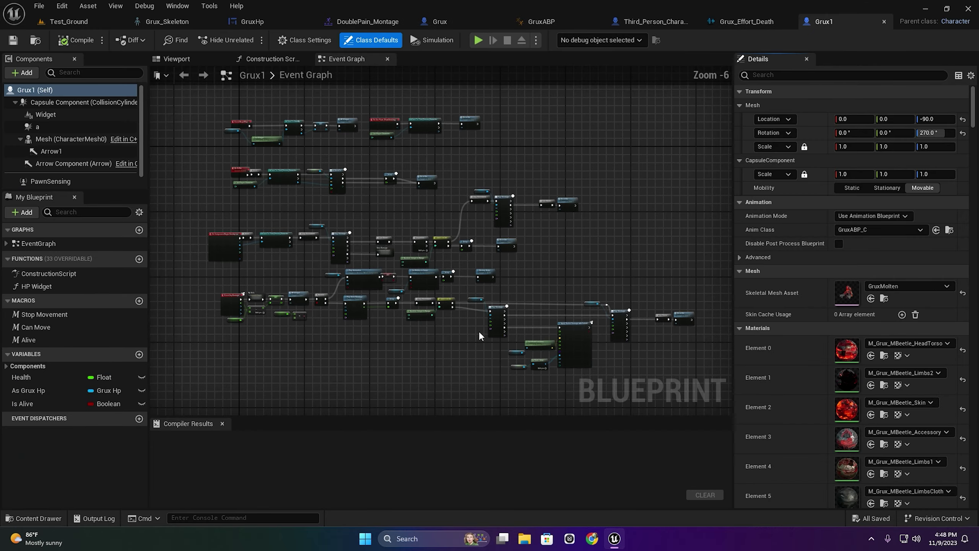
# Give the Grux1 character's mesh component the GruxQilin skeletal mesh skin
pyautogui.click(184, 62)
pyautogui.click(422, 284)
pyautogui.scroll(-5, 422, 284)
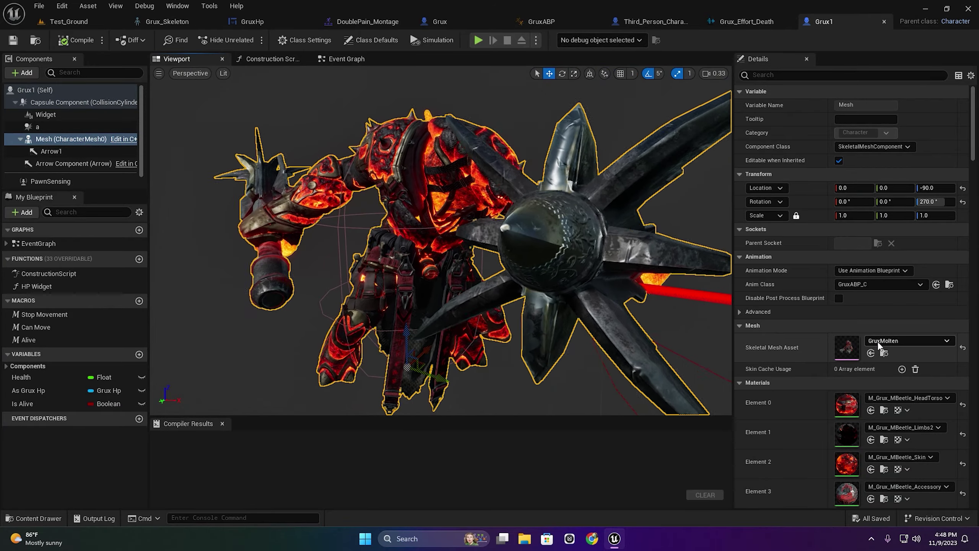
pyautogui.click(879, 345)
pyautogui.click(889, 293)
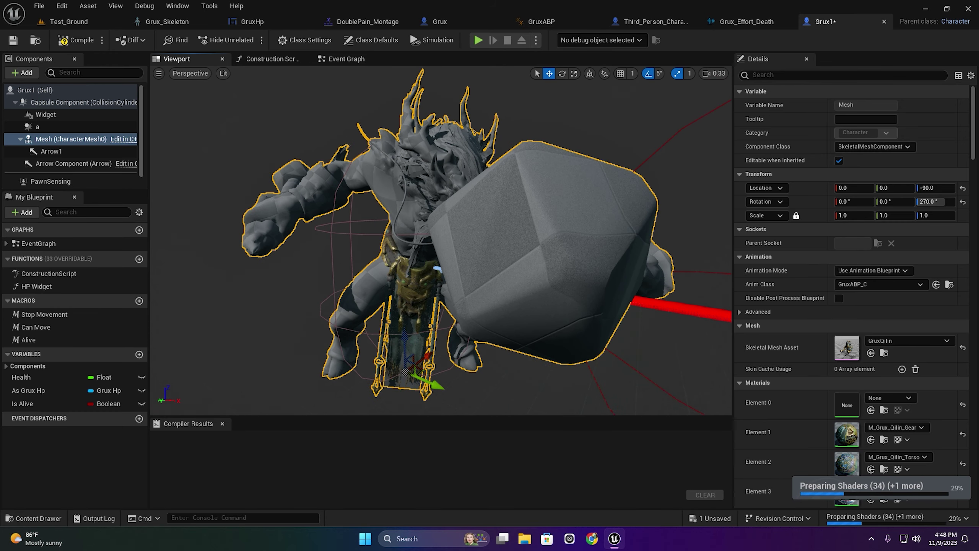
# Drop a Grux1 enemy onto the distant floor of Test_Ground and start play-testing
pyautogui.click(68, 21)
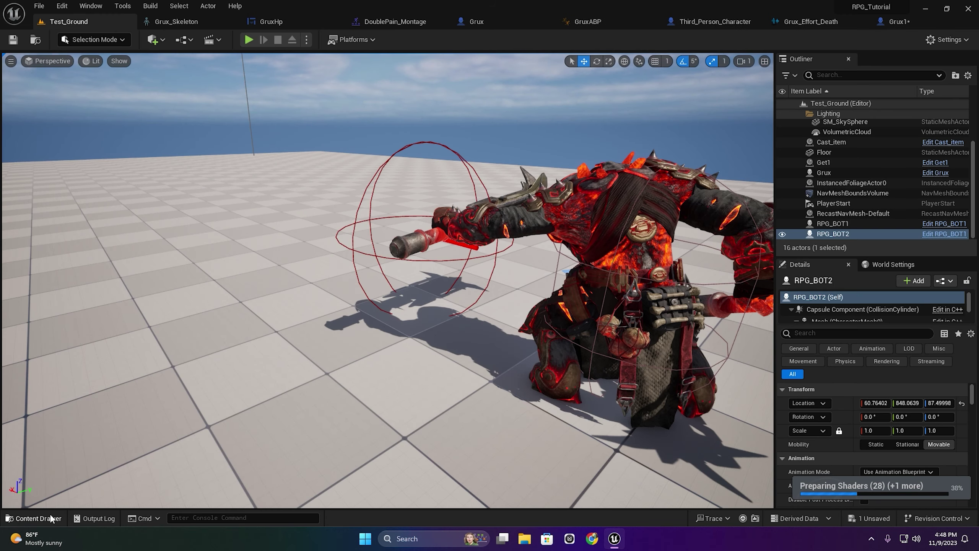
pyautogui.click(38, 518)
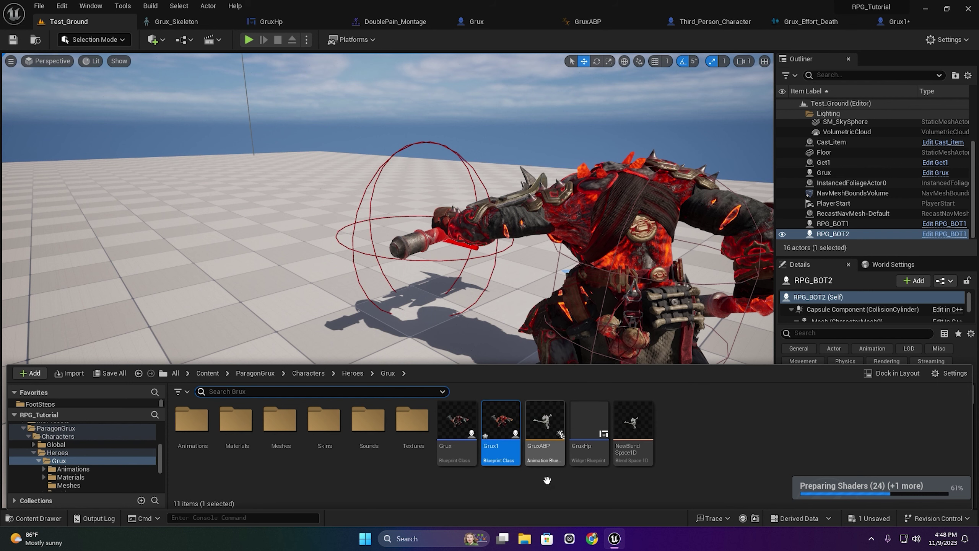
pyautogui.moveTo(213, 216); pyautogui.dragTo(199, 184)
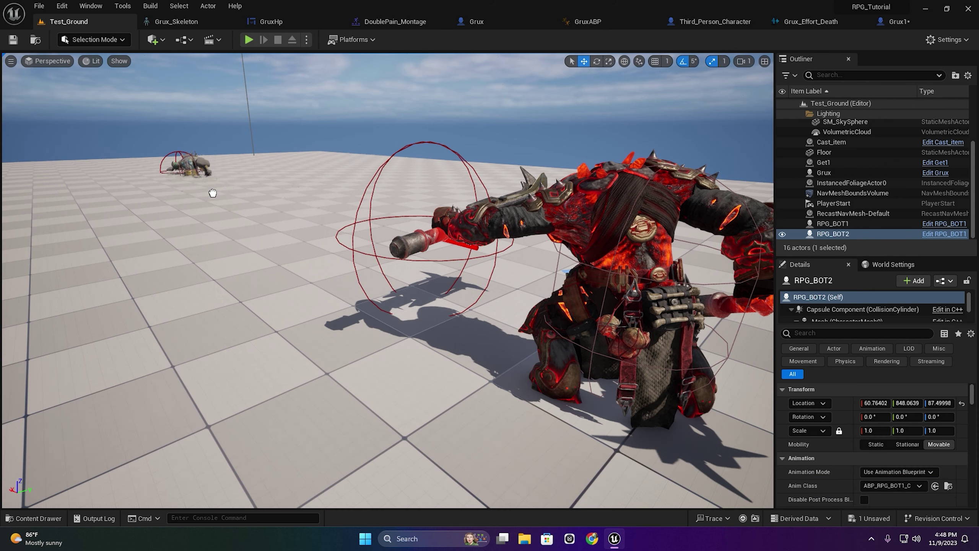
pyautogui.moveTo(260, 175); pyautogui.dragTo(233, 162)
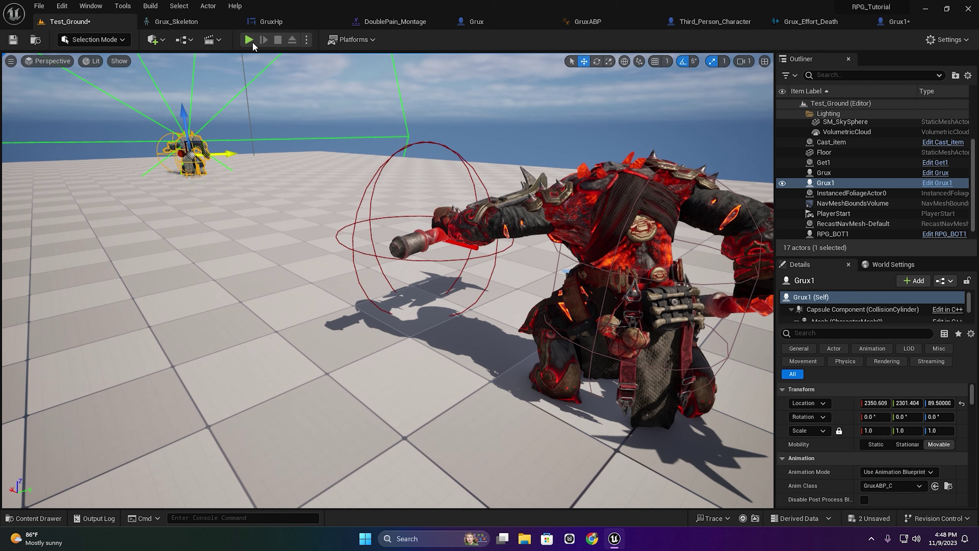
pyautogui.click(249, 40)
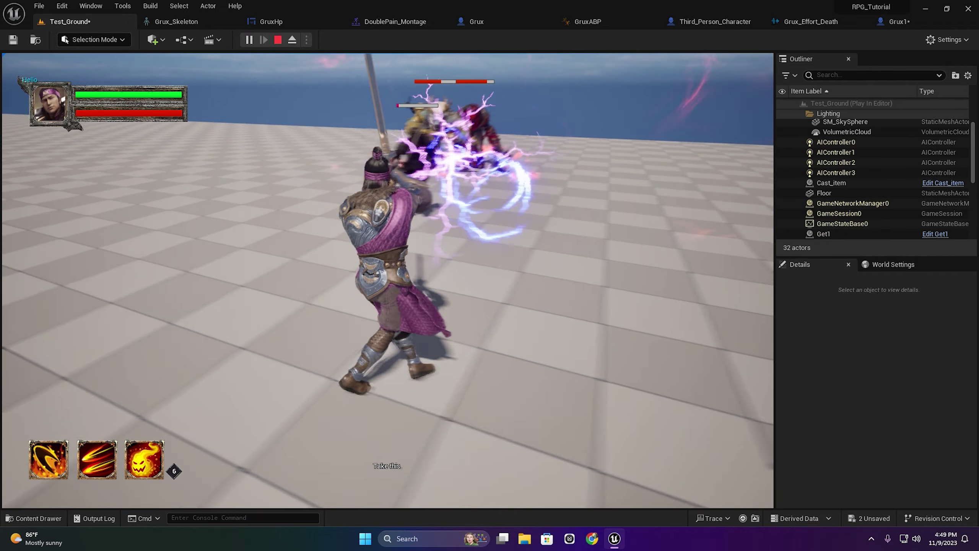
# Attack the Grux enemies with abilities 1 and 3, then stop the play session
pyautogui.press('1')
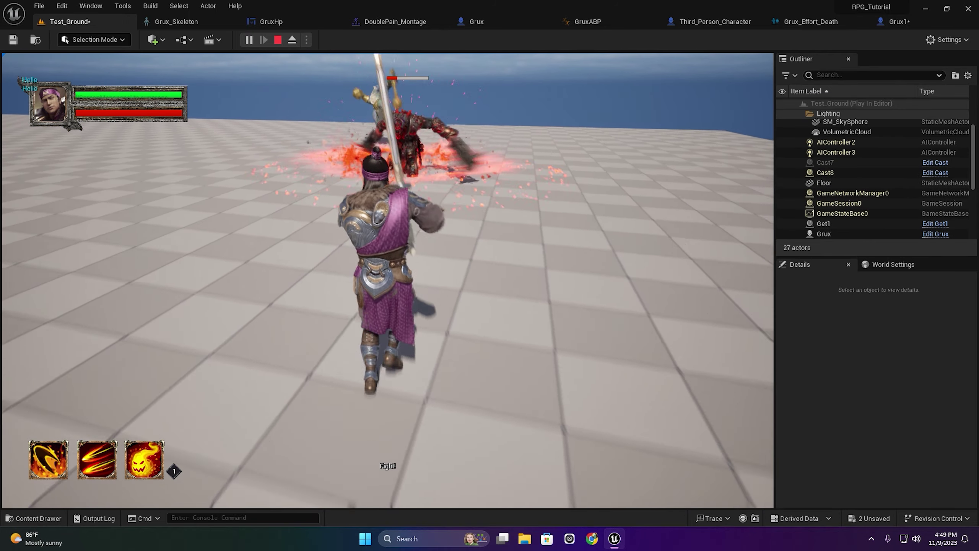
pyautogui.press('3')
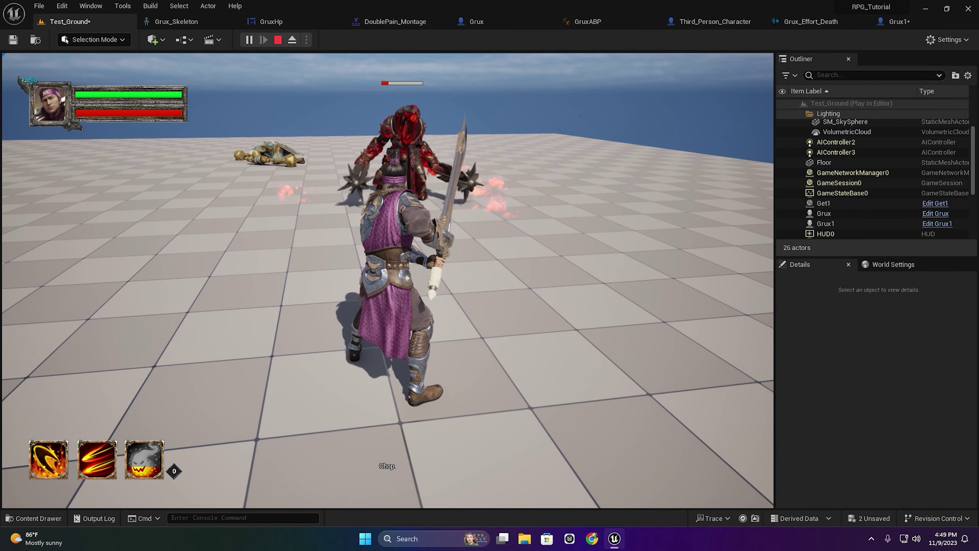
pyautogui.press('Escape')
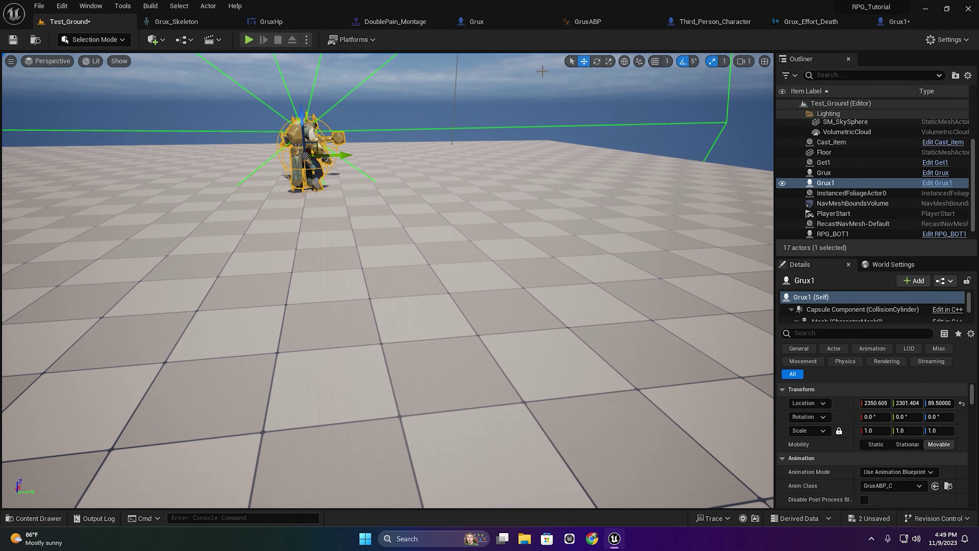
# Set the Grux1 Health variable's default value to 100
pyautogui.click(913, 24)
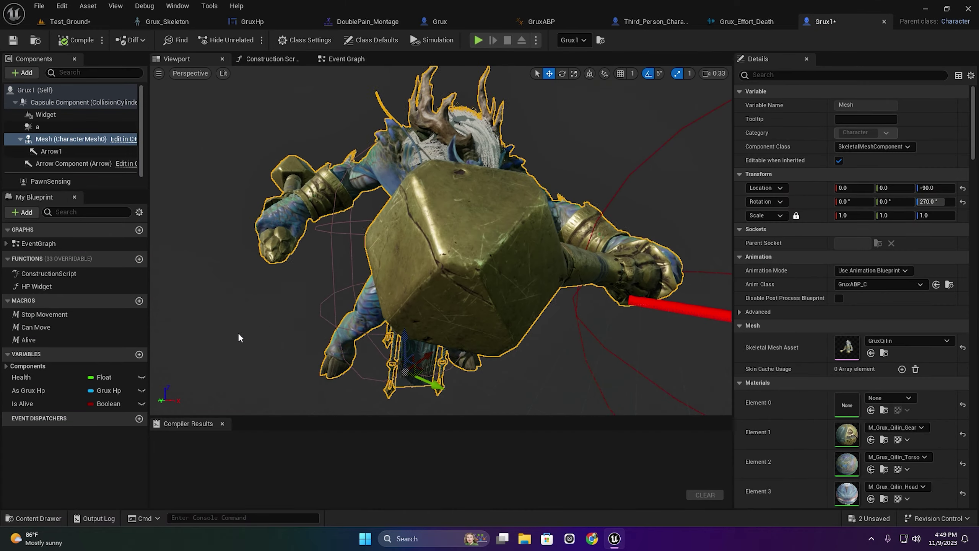
pyautogui.click(41, 379)
pyautogui.click(856, 311)
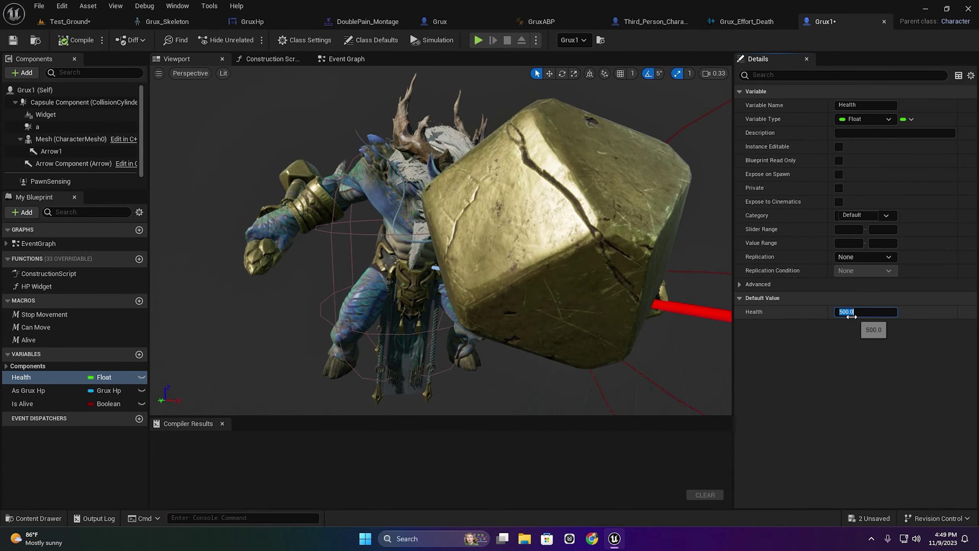
pyautogui.write('100')
pyautogui.press('Return')
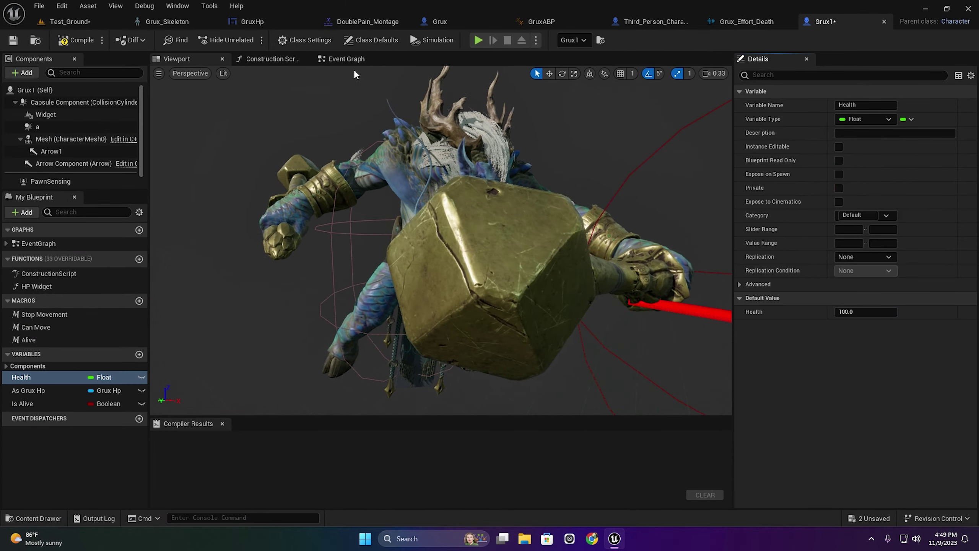
# Look over the Event Graph's node network, then open the HP Widget function graph
pyautogui.click(346, 58)
pyautogui.doubleClick(470, 118)
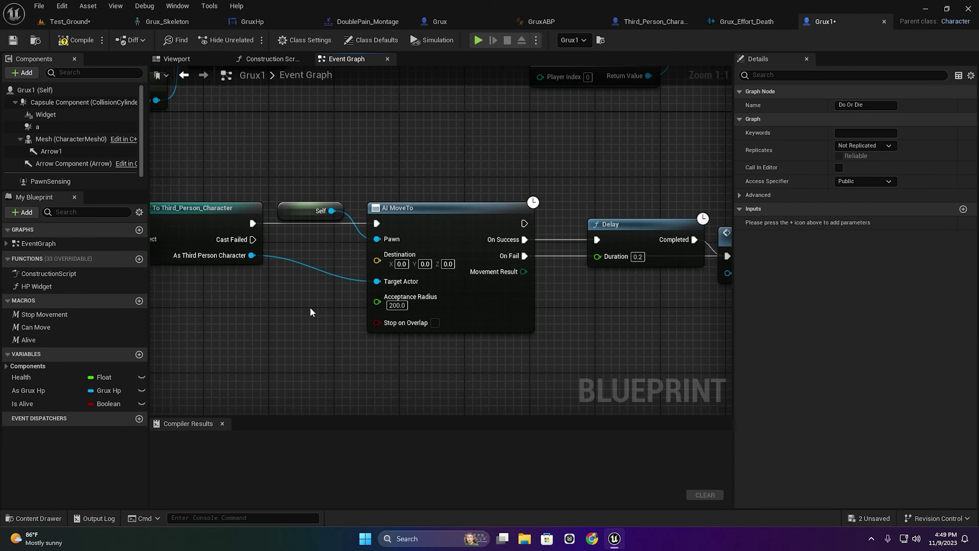
pyautogui.scroll(-3, 544, 309)
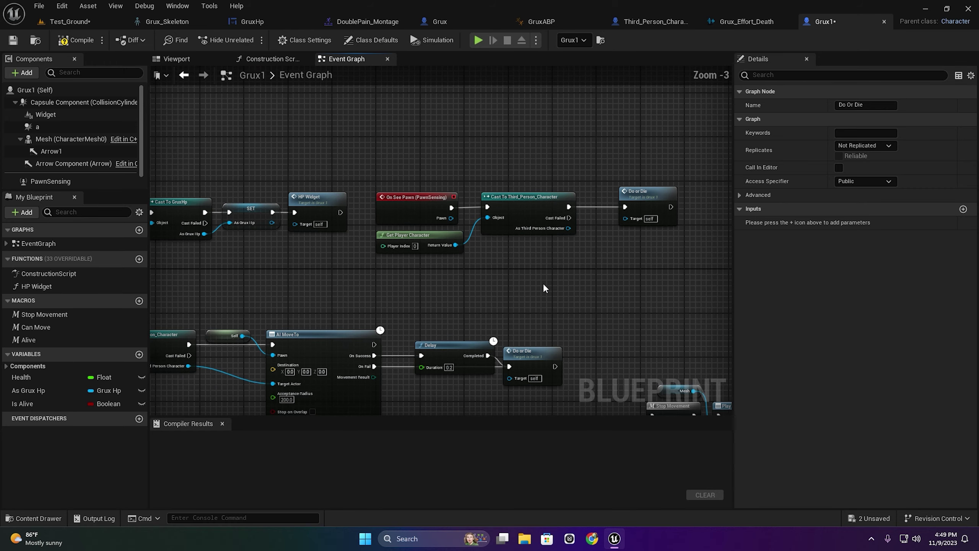
pyautogui.scroll(-5, 520, 251)
pyautogui.moveTo(491, 214)
pyautogui.mouseDown(button='right')
pyautogui.moveTo(479, 187)
pyautogui.moveTo(486, 290)
pyautogui.mouseUp(button='right')
pyautogui.scroll(1, 508, 159)
pyautogui.scroll(3, 489, 176)
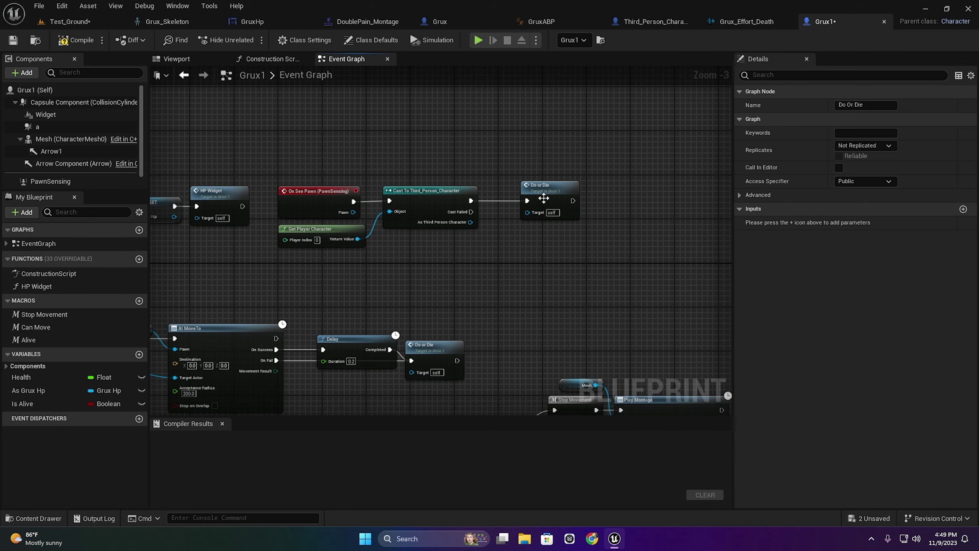
pyautogui.scroll(3, 543, 199)
pyautogui.moveTo(543, 199); pyautogui.dragTo(239, 211, button='right')
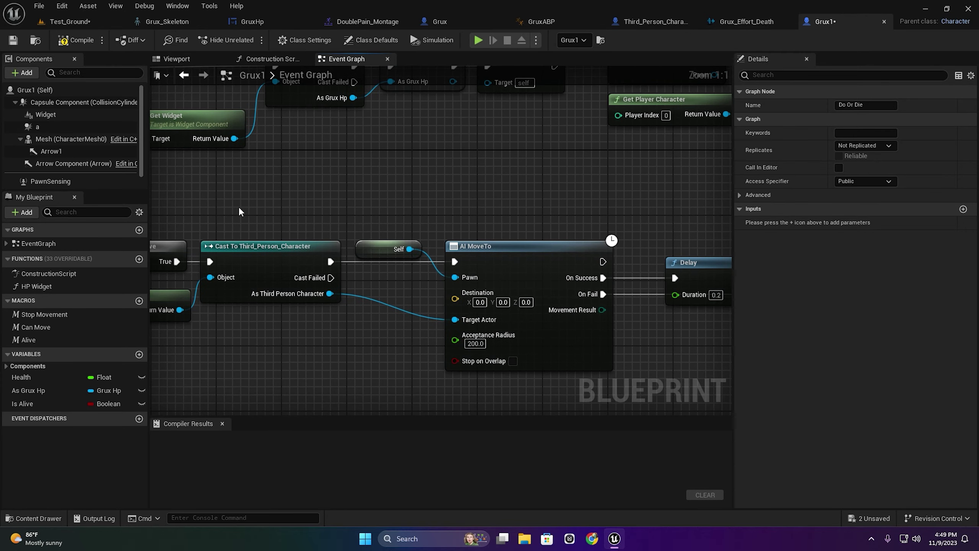
pyautogui.moveTo(525, 212); pyautogui.dragTo(334, 376, button='right')
pyautogui.scroll(-5, 409, 366)
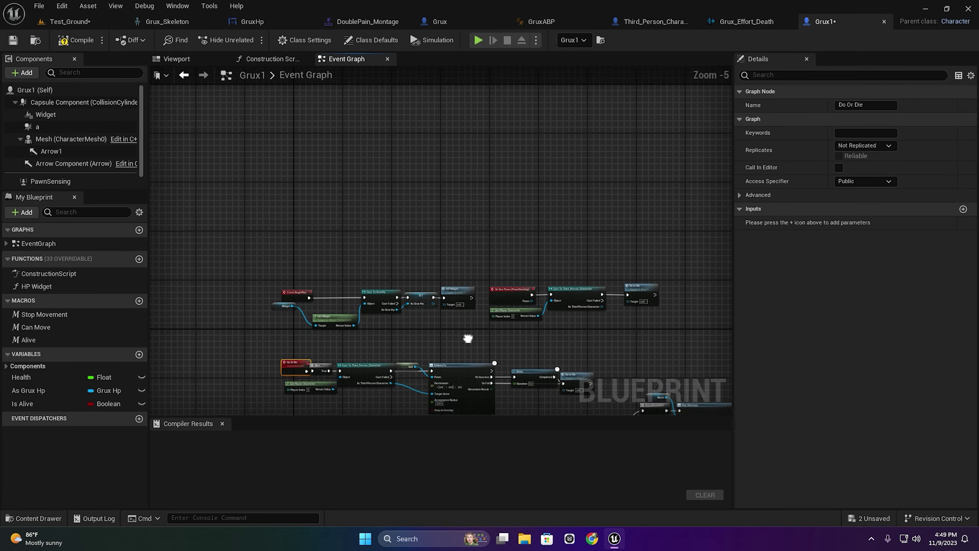
pyautogui.doubleClick(462, 281)
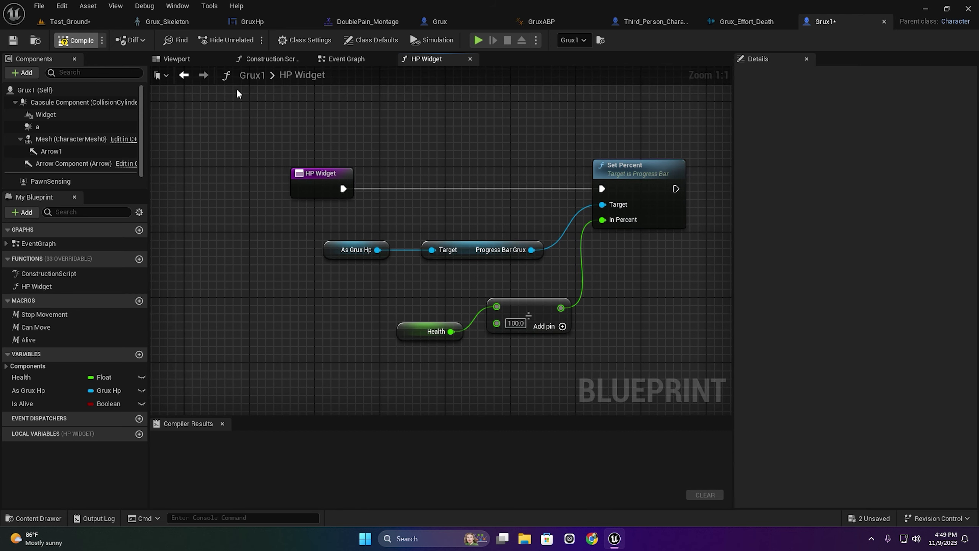
# Launch a play-in-editor preview and walk the hero forward toward the Grux enemy
pyautogui.click(479, 41)
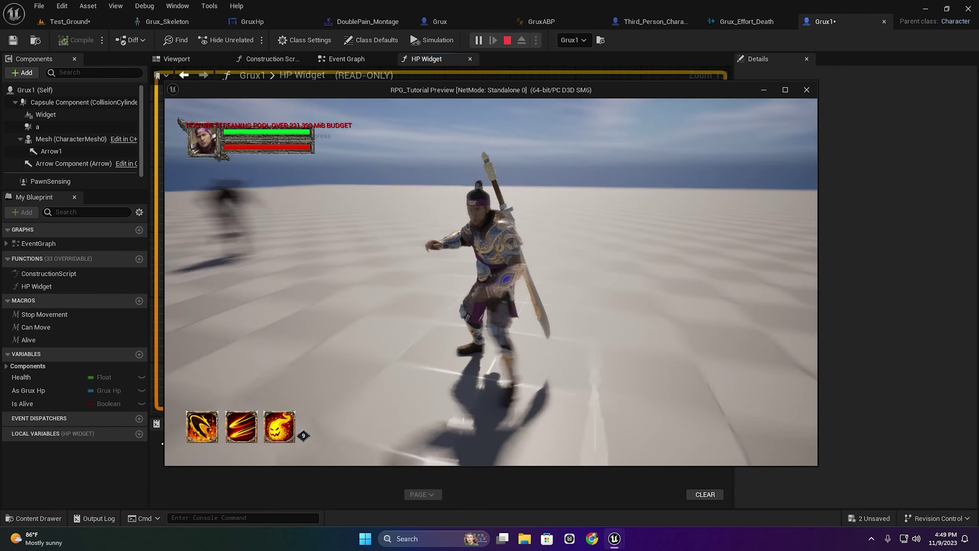
pyautogui.press('w')
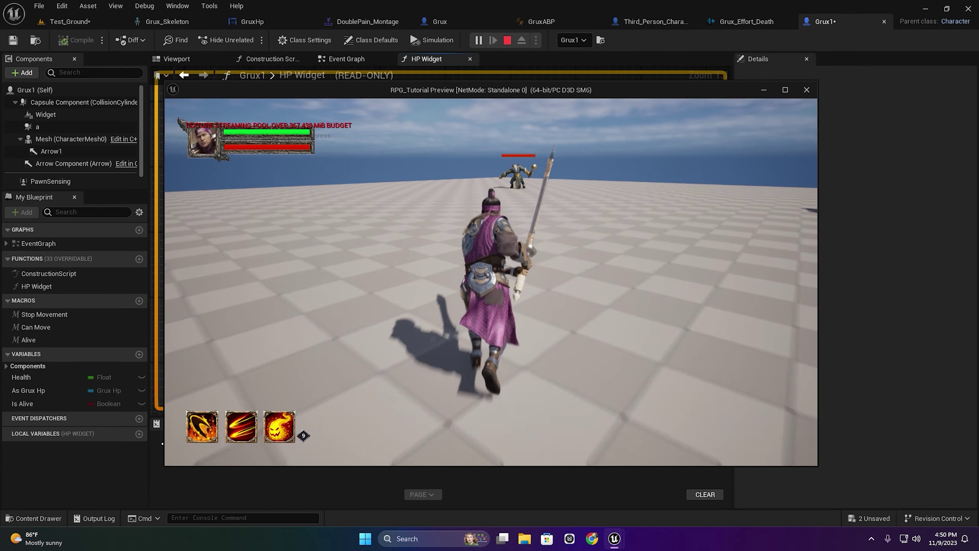
pyautogui.press('w')
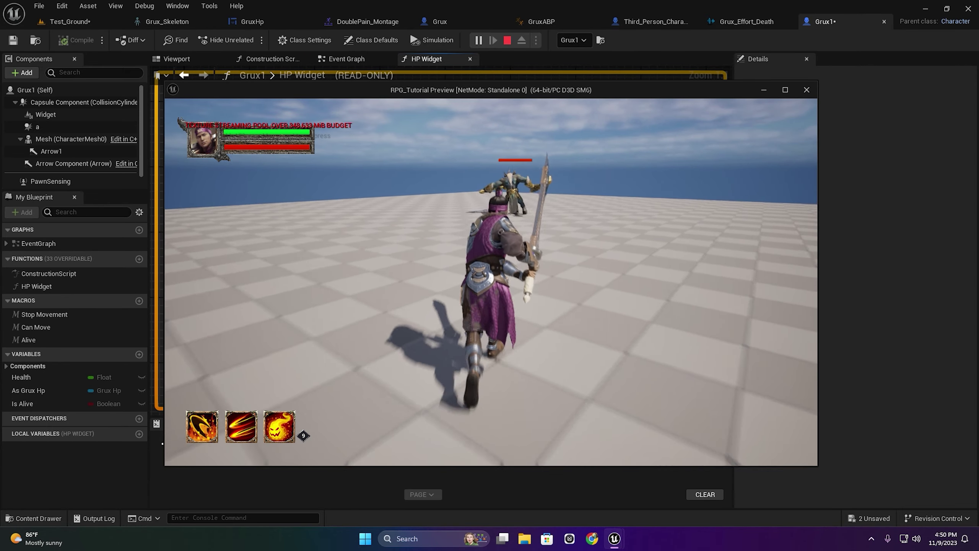